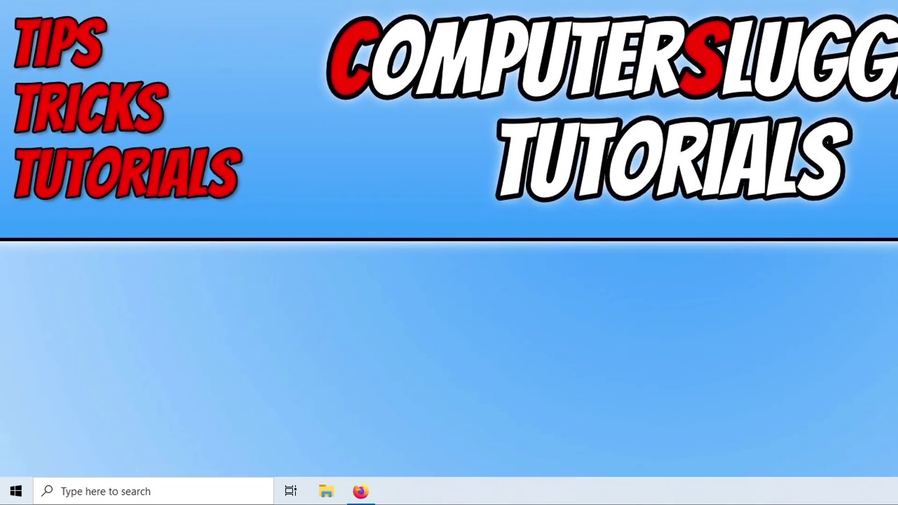
- Open Windows Settings on the Update & Security page from the Start right-click menu
right_click(19, 484)
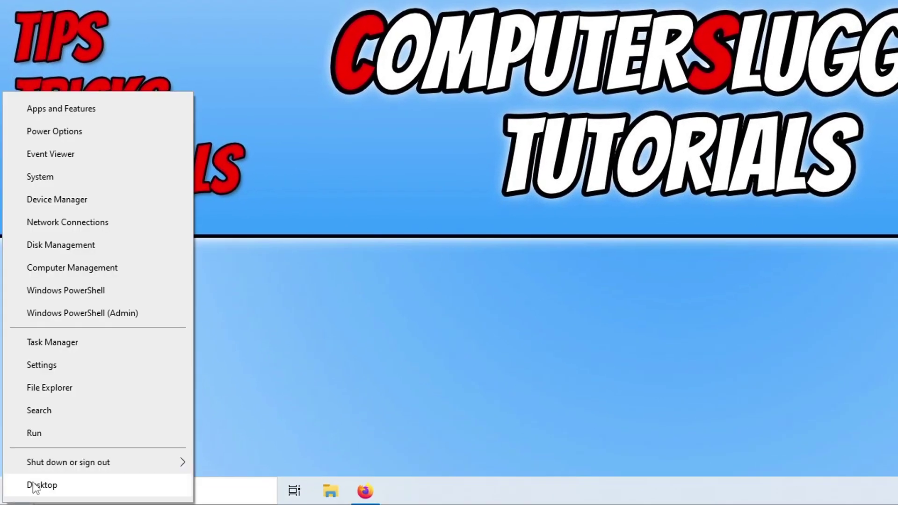
left_click(86, 370)
left_click(212, 412)
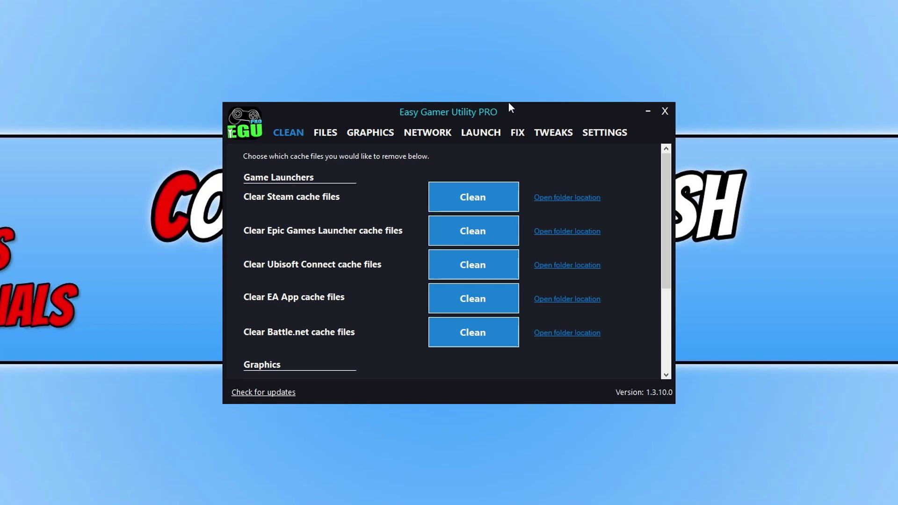
- Show the GRAPHICS page and open the AMD Radeon RX 6750 XT driver download page
left_click(380, 131)
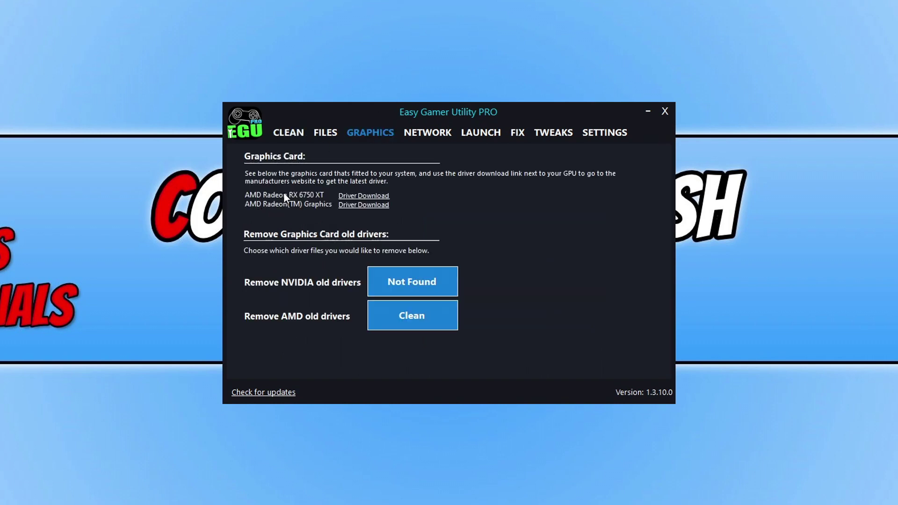
left_click(379, 198)
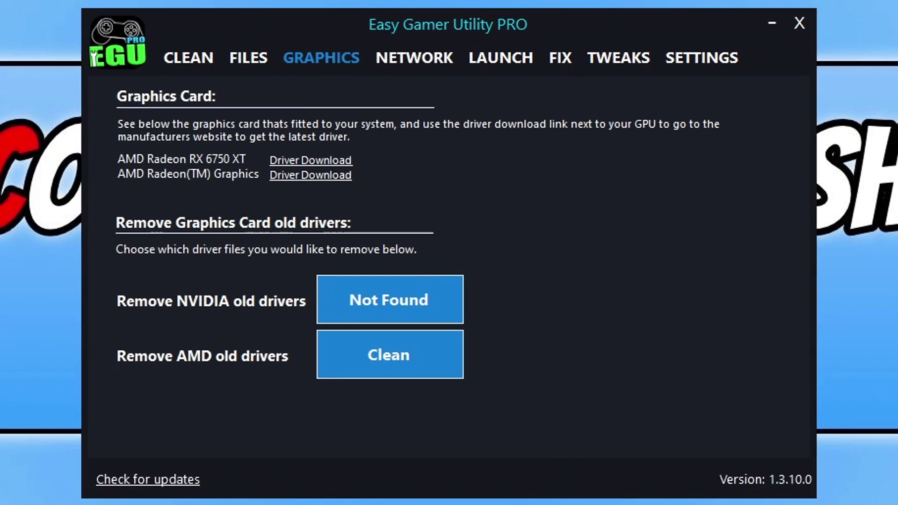
- Permanently delete the AMD cache files from the CLEAN list's Graphics section and close the log
left_click(192, 57)
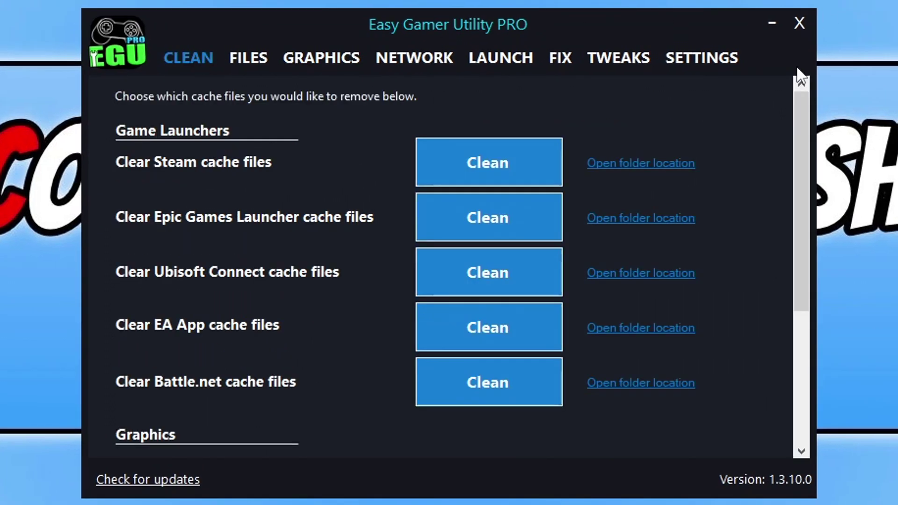
left_click_drag(795, 128, 802, 276)
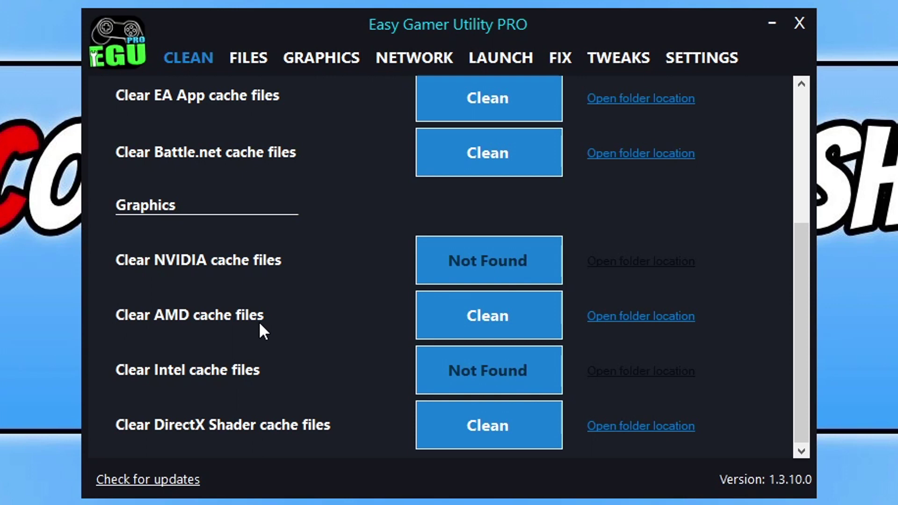
left_click(537, 329)
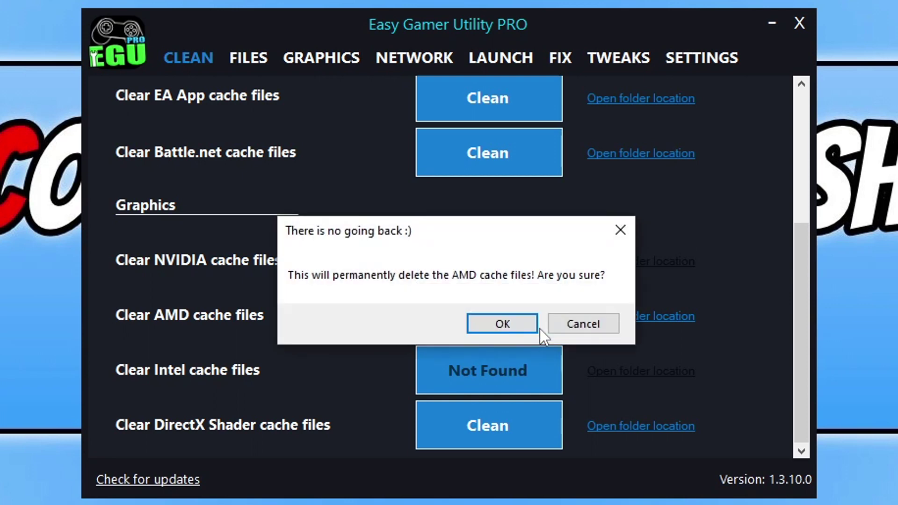
left_click(510, 320)
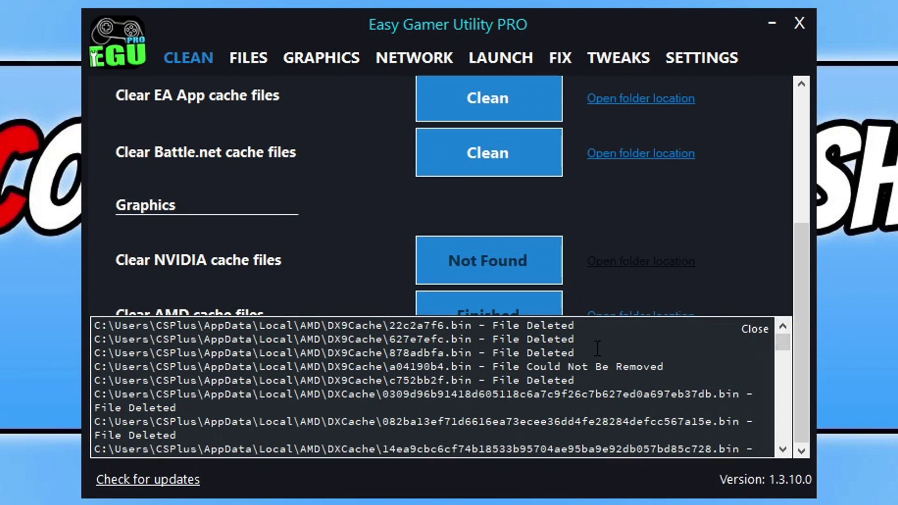
left_click(757, 328)
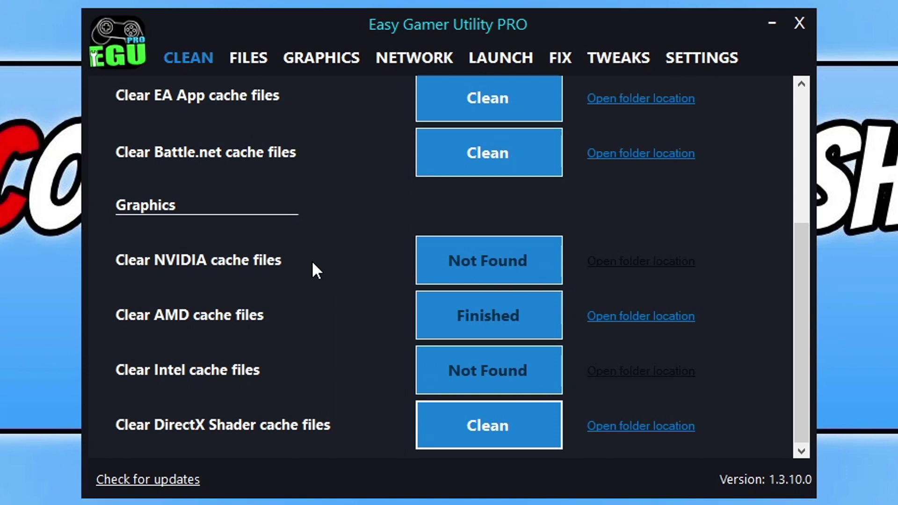
scroll(313, 263, "up", 5)
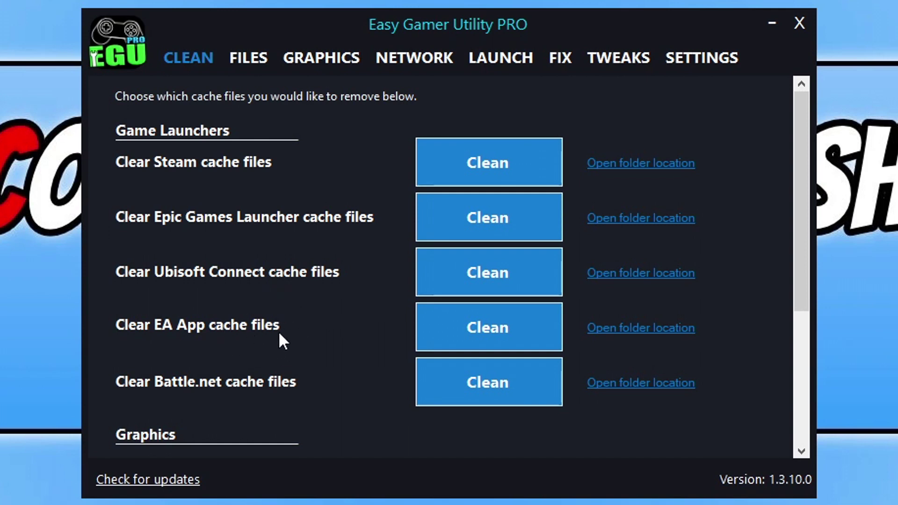
- Clean the EA App cache files, confirm the deletion, and close the log
left_click(549, 335)
left_click(505, 323)
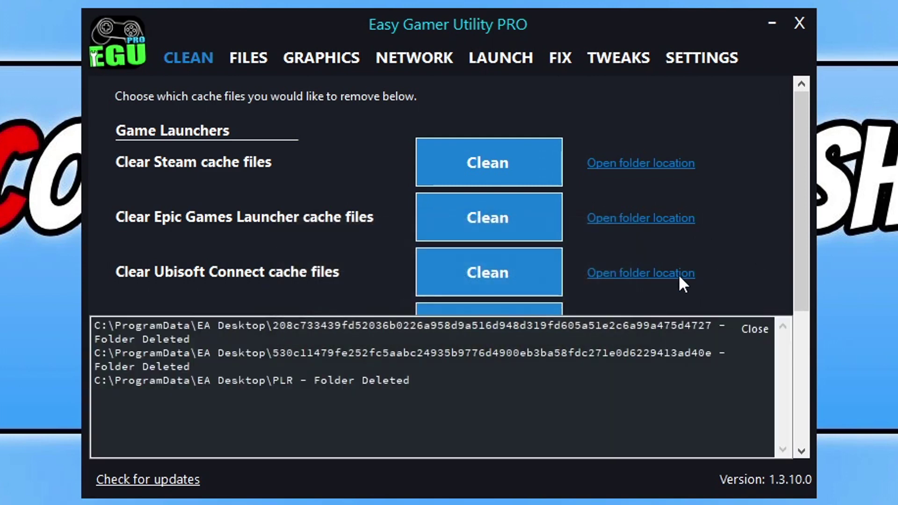
left_click(757, 330)
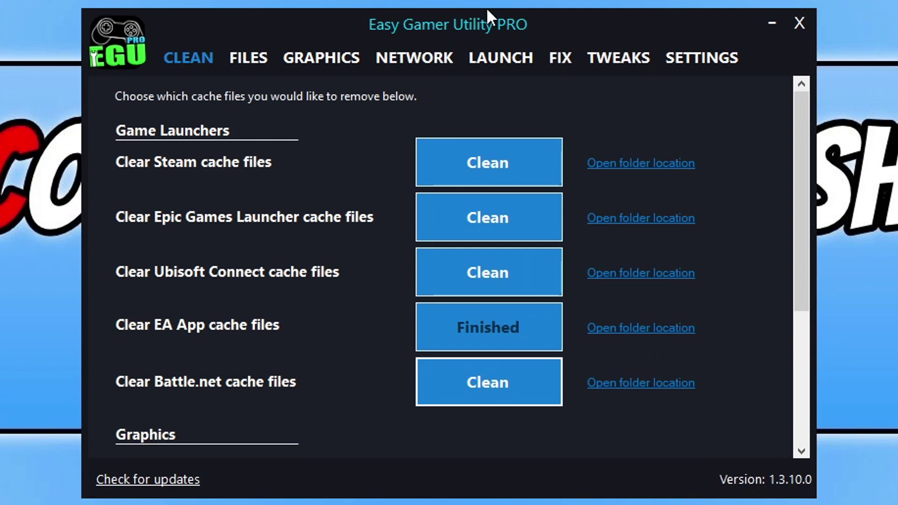
- Select FC24.exe as the executable in the FIX page's Custom Game Fixing section
left_click(562, 59)
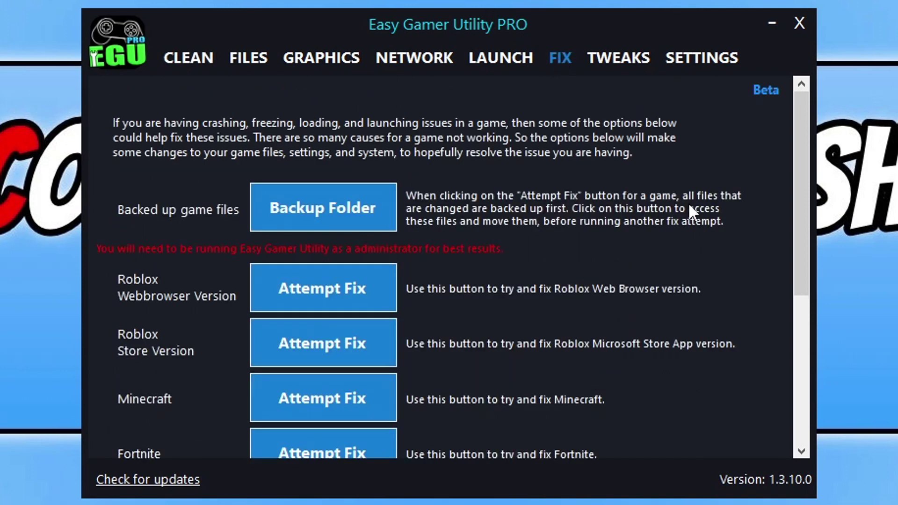
left_click_drag(800, 128, 774, 322)
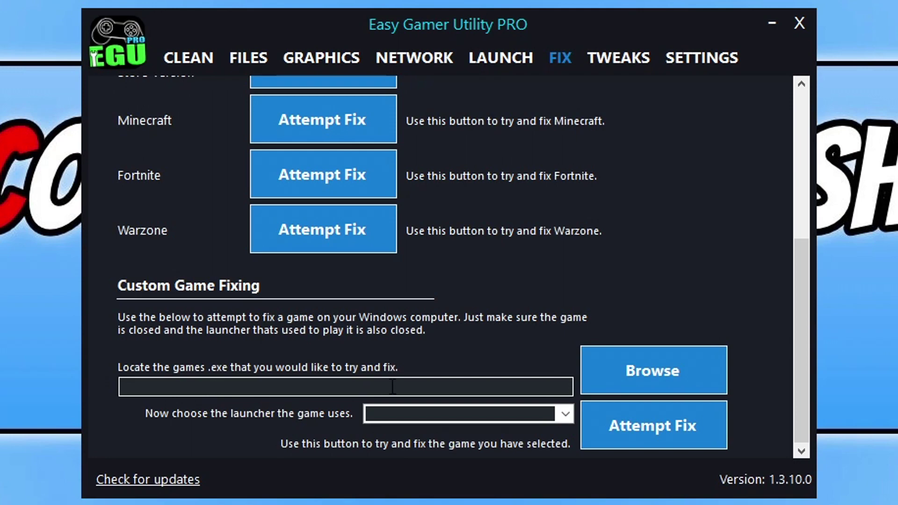
left_click(628, 383)
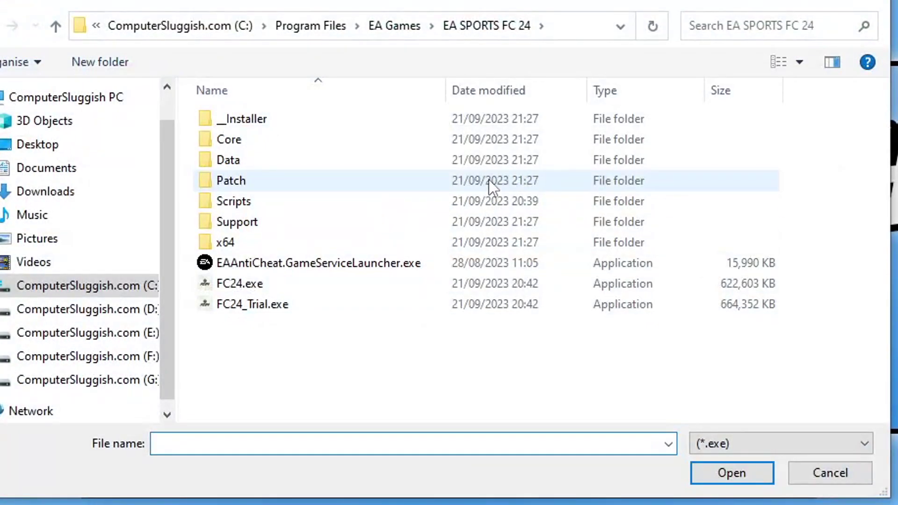
left_click(299, 283)
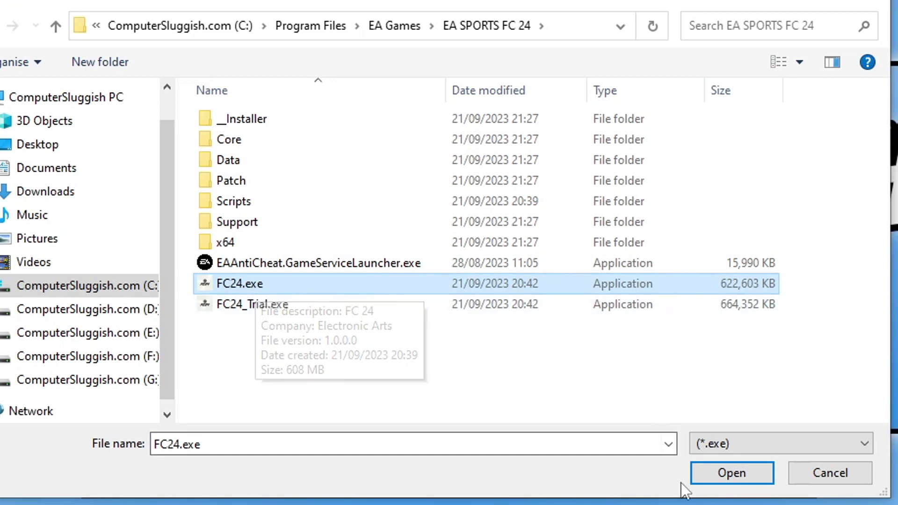
left_click(724, 470)
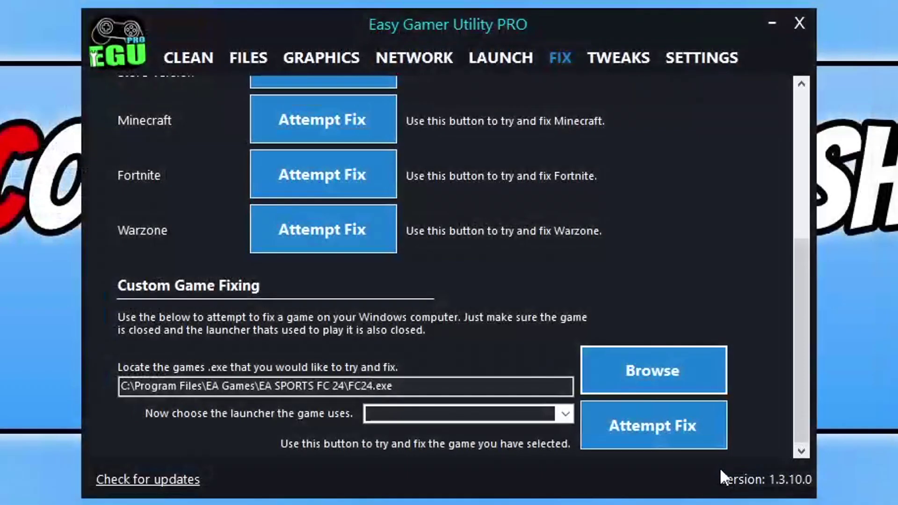
- Set EA App as FC 24's launcher and run the fix
left_click(567, 415)
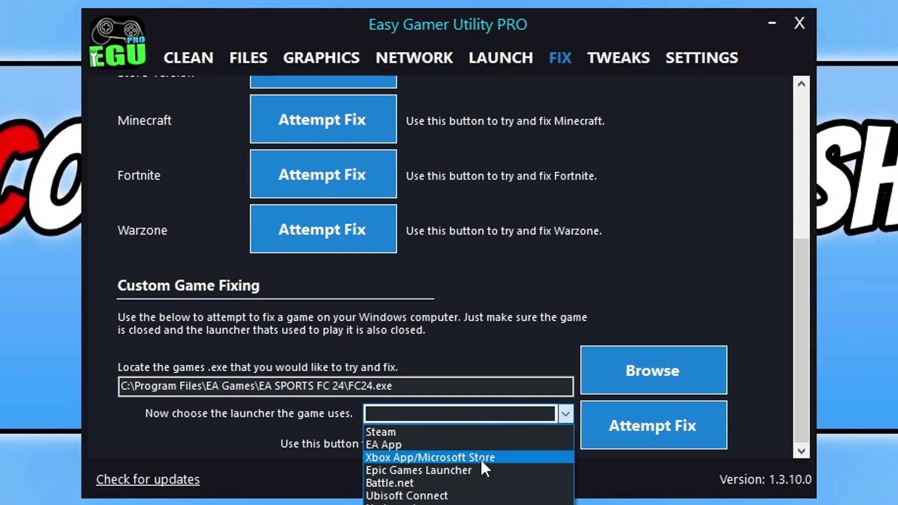
left_click(439, 445)
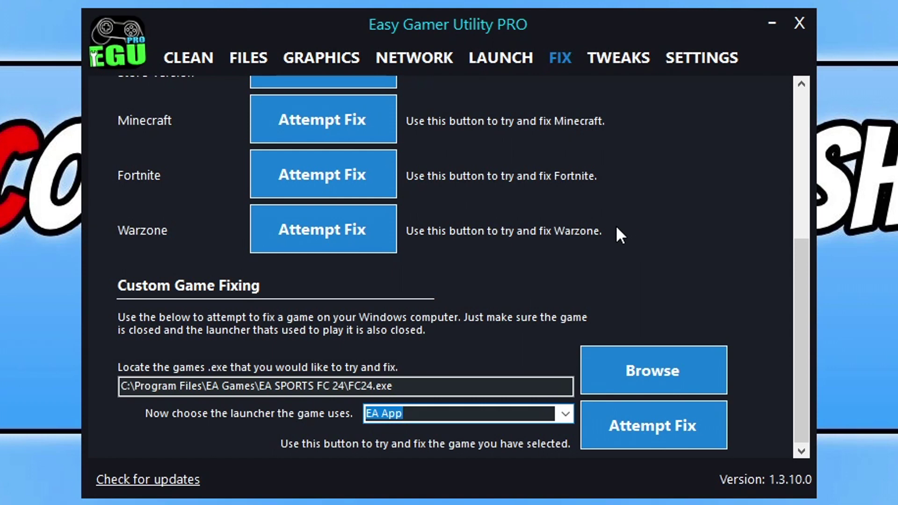
left_click(667, 437)
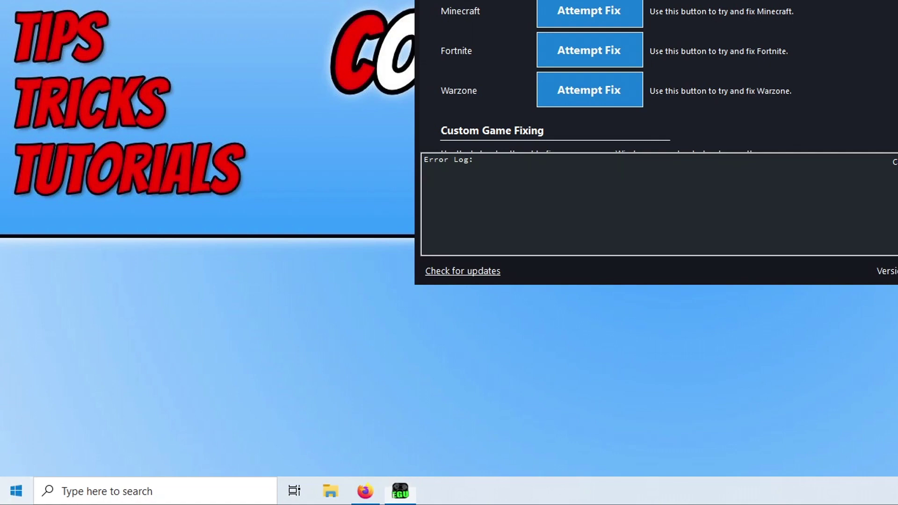
- Open Control Panel's Power Options via a 'contr' search, then show the utility's TWEAKS page
key("super")
type("contr")
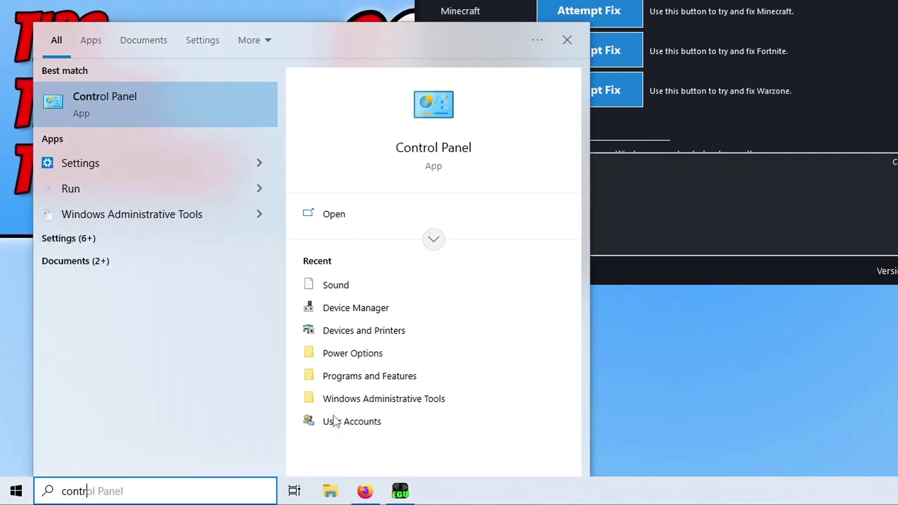
left_click(263, 106)
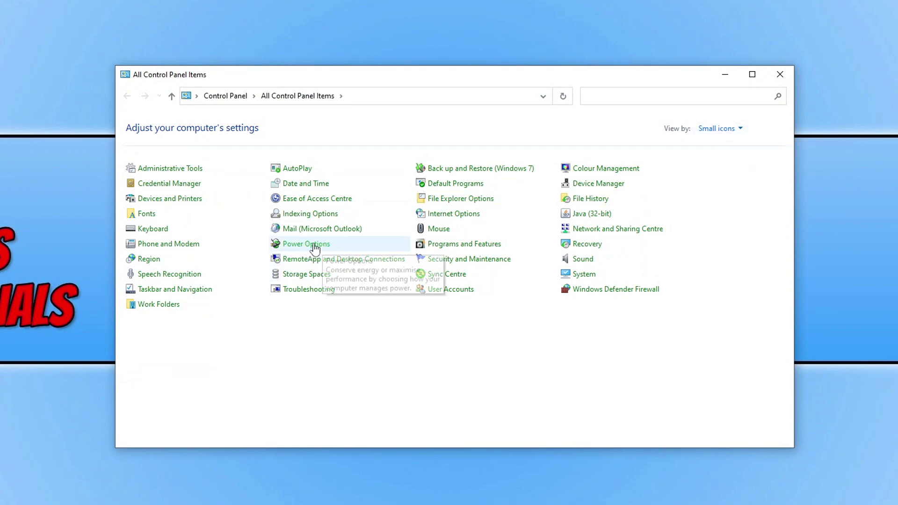
left_click(315, 249)
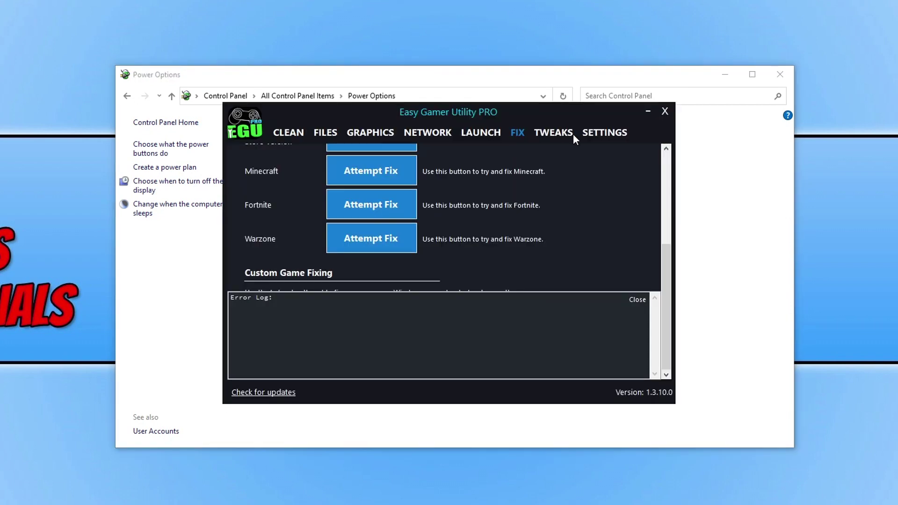
left_click(568, 135)
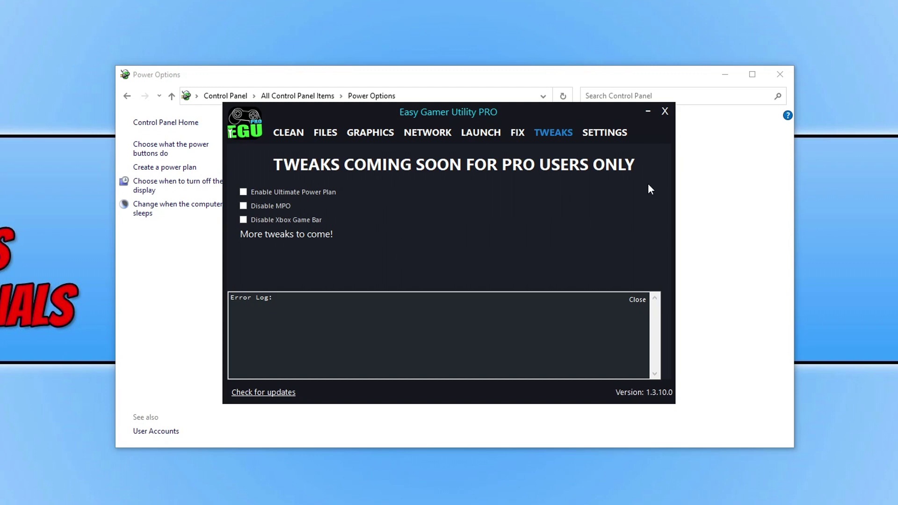
- Minimise Easy Gamer Utility PRO to reveal the windows behind it
left_click(647, 113)
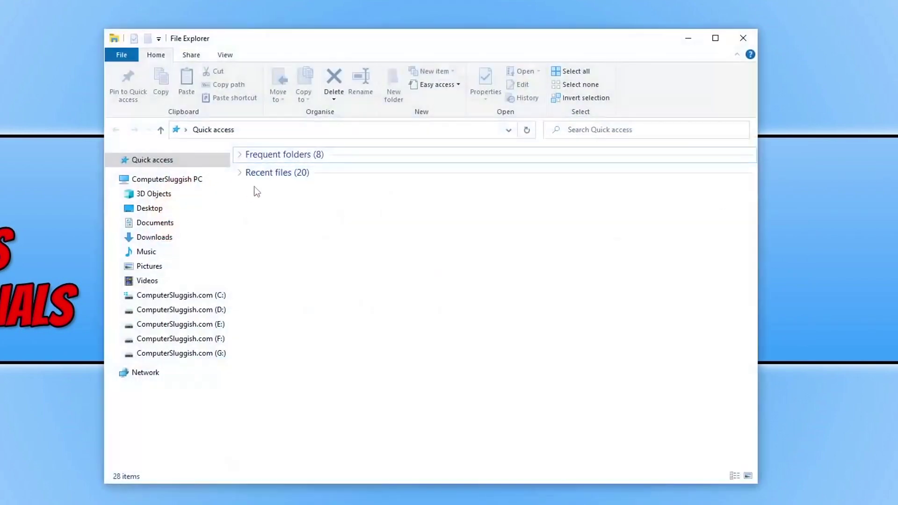
- Rename the FC 24 folder in Documents to FC 24CS and open it
left_click(182, 223)
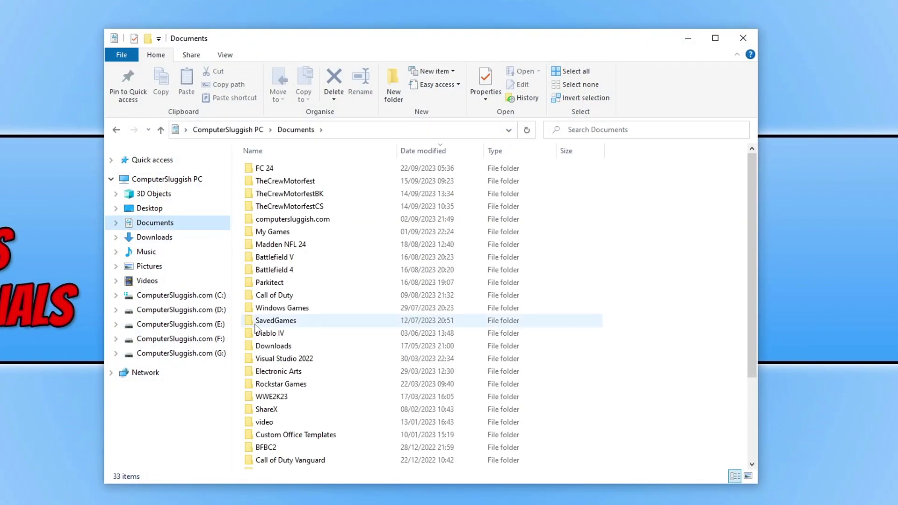
left_click(299, 169)
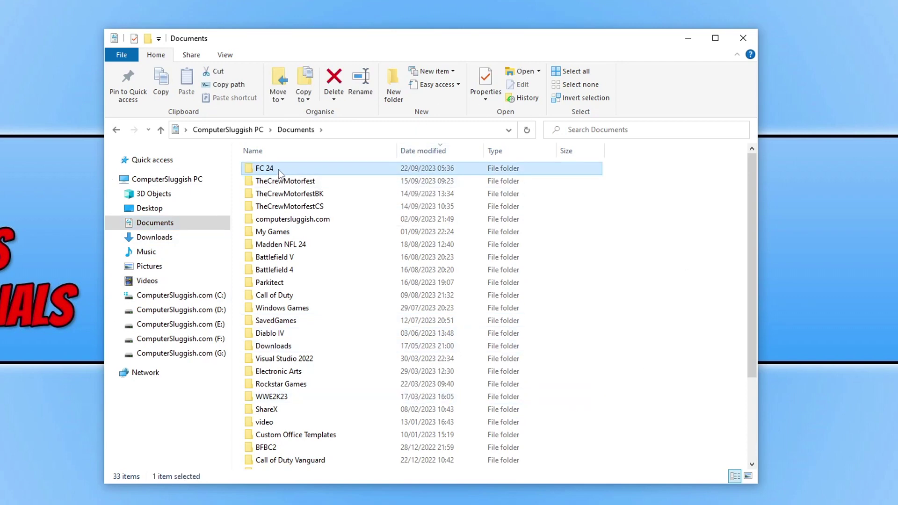
right_click(278, 169)
left_click(360, 407)
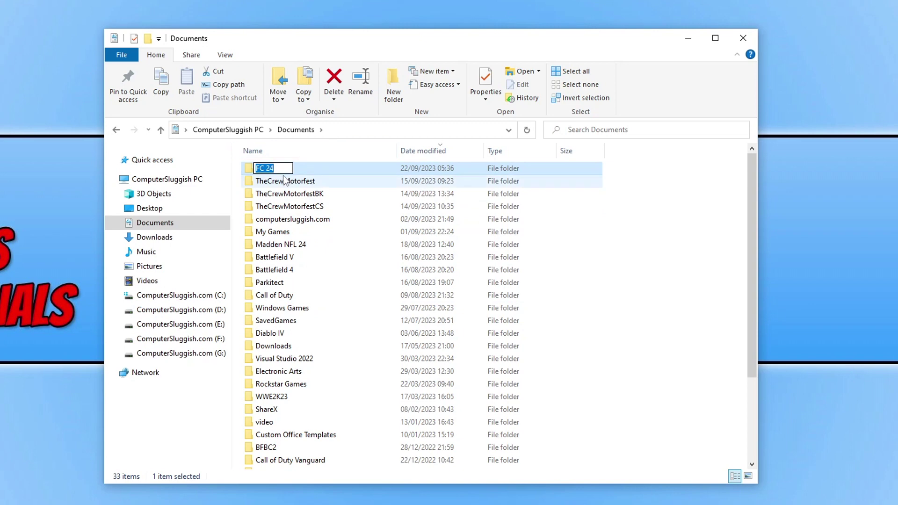
key("Escape")
right_click(279, 170)
left_click(347, 408)
left_click(286, 168)
type("CS")
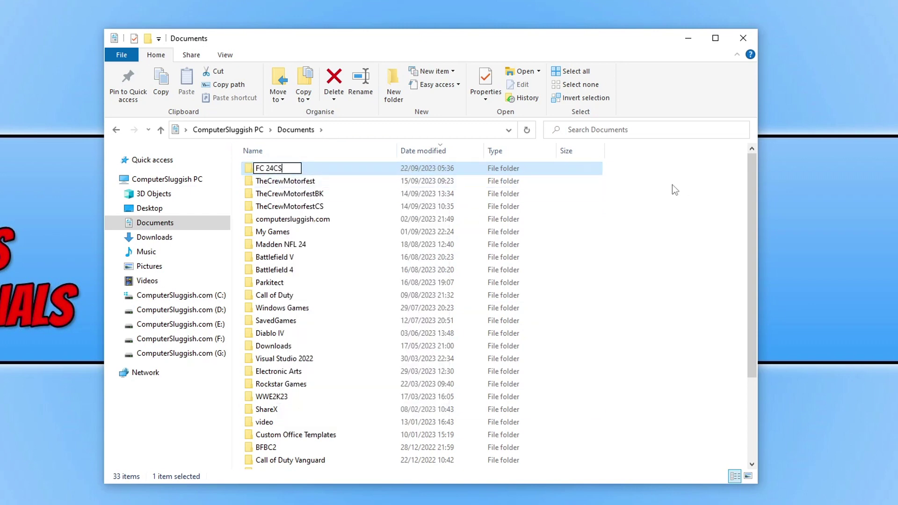
key("Return")
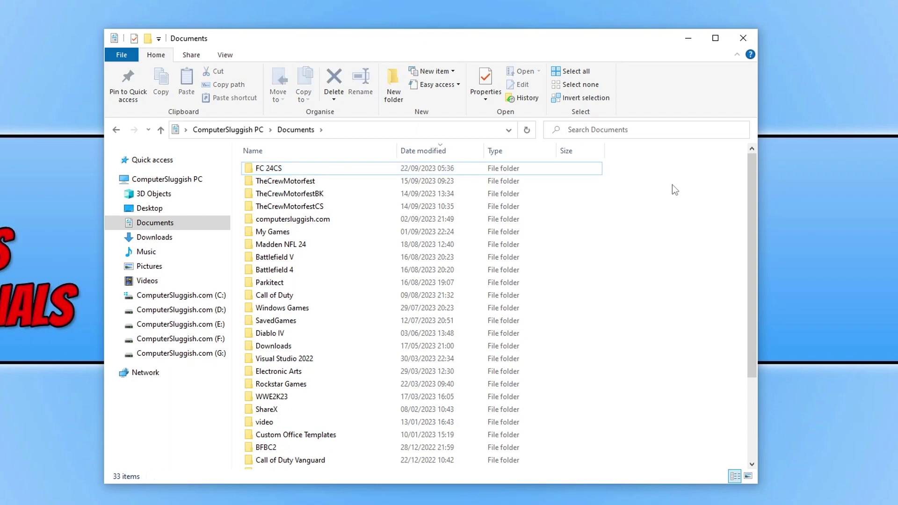
double_click(269, 168)
left_click_drag(300, 345, 350, 305)
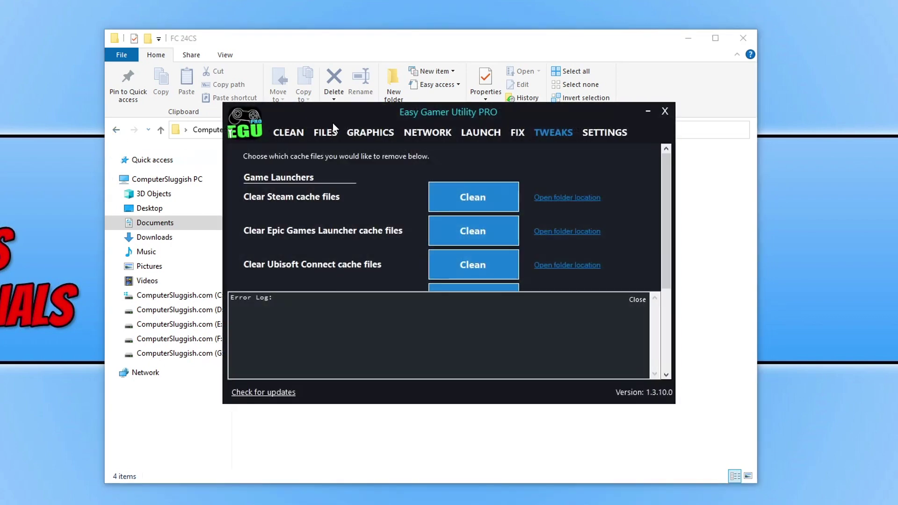
- Browse the FILES tab's game lists with the Error Log closed, then minimise the utility
left_click(325, 132)
left_click(637, 299)
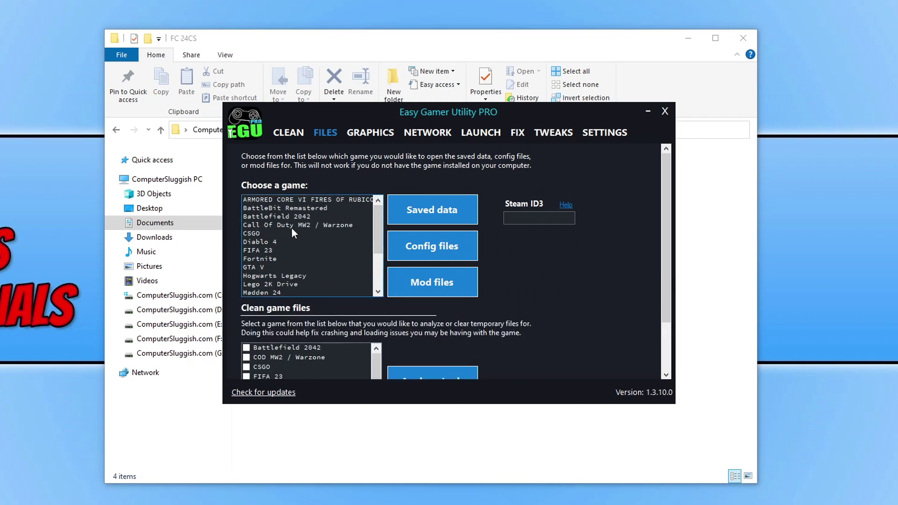
left_click_drag(380, 218, 383, 254)
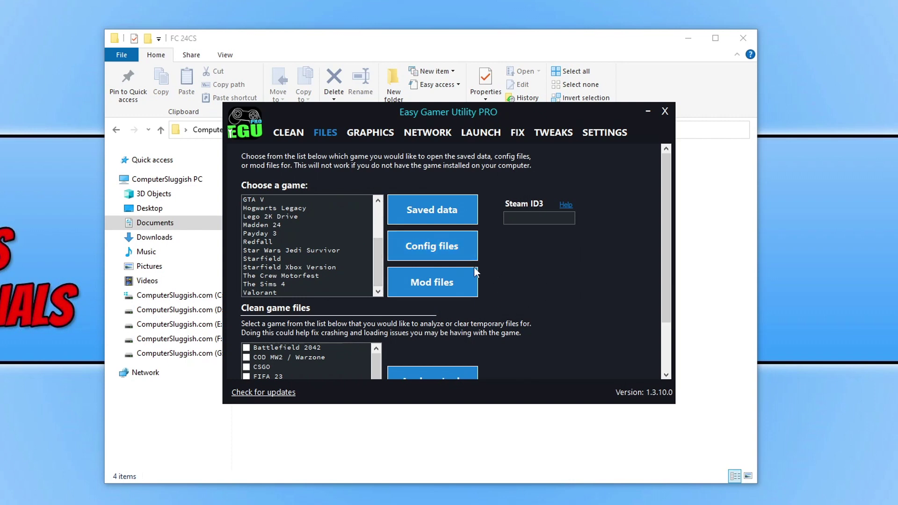
scroll(534, 277, "down", 2)
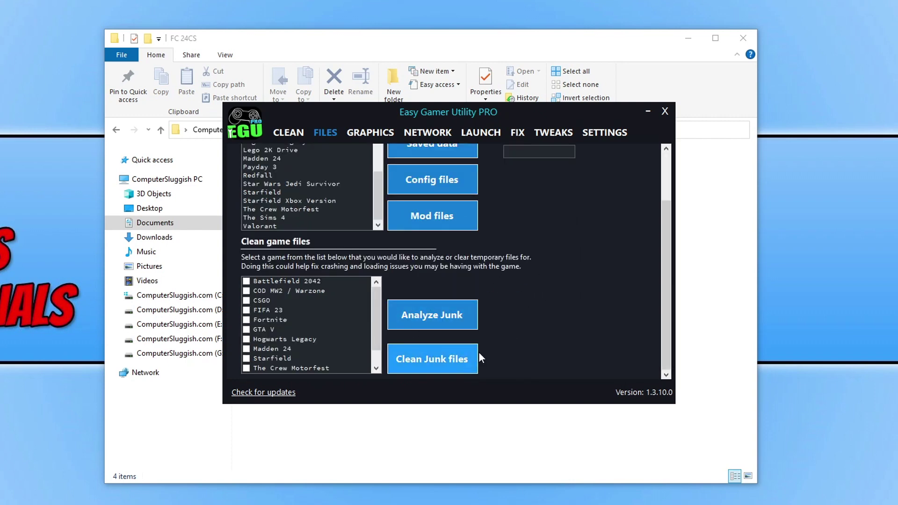
left_click_drag(377, 306, 377, 313)
scroll(532, 306, "up", 2)
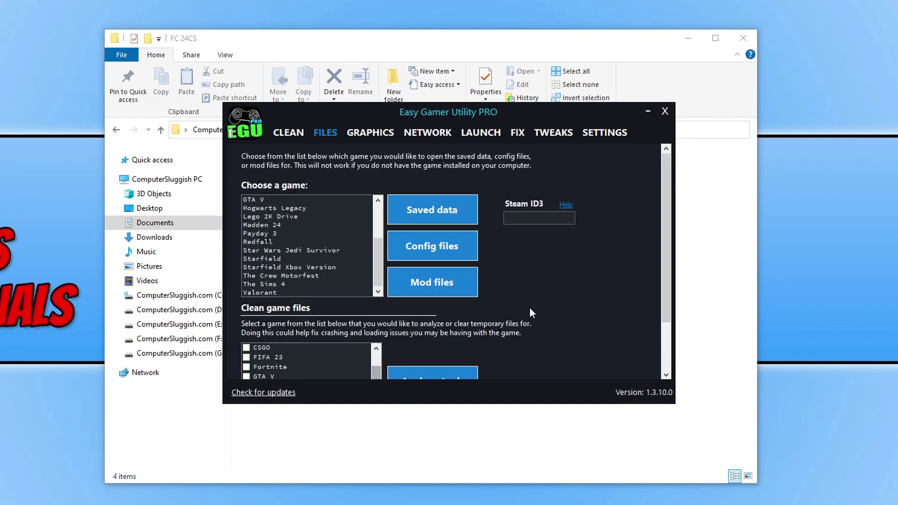
left_click(650, 111)
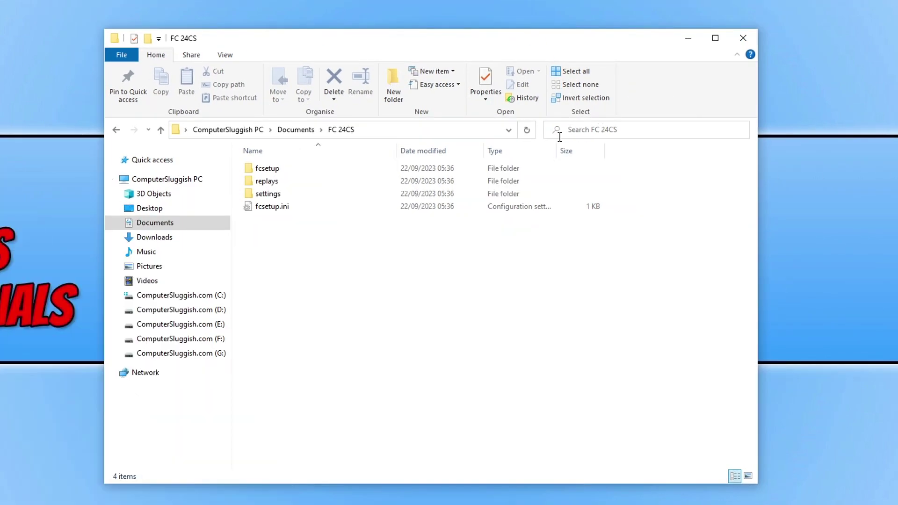
- Go to %localappdata%, then up to AppData and into the Roaming folder
left_click(373, 131)
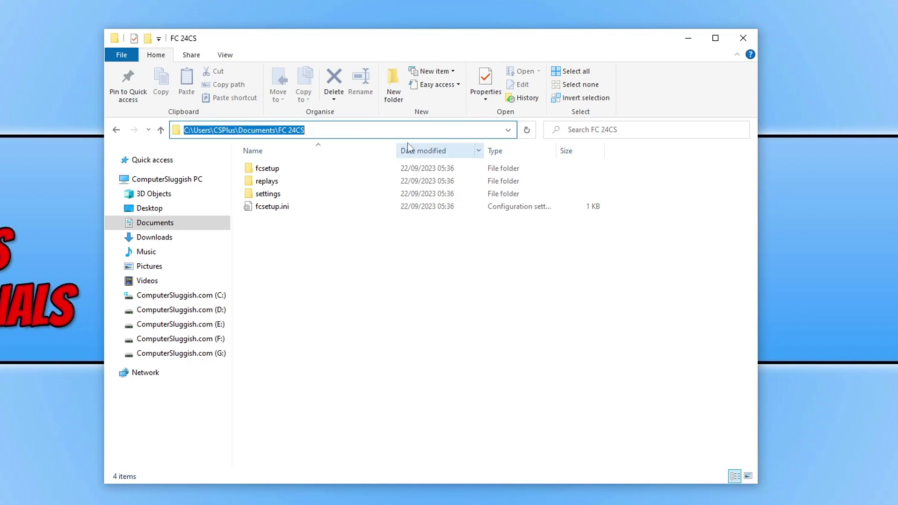
type("%")
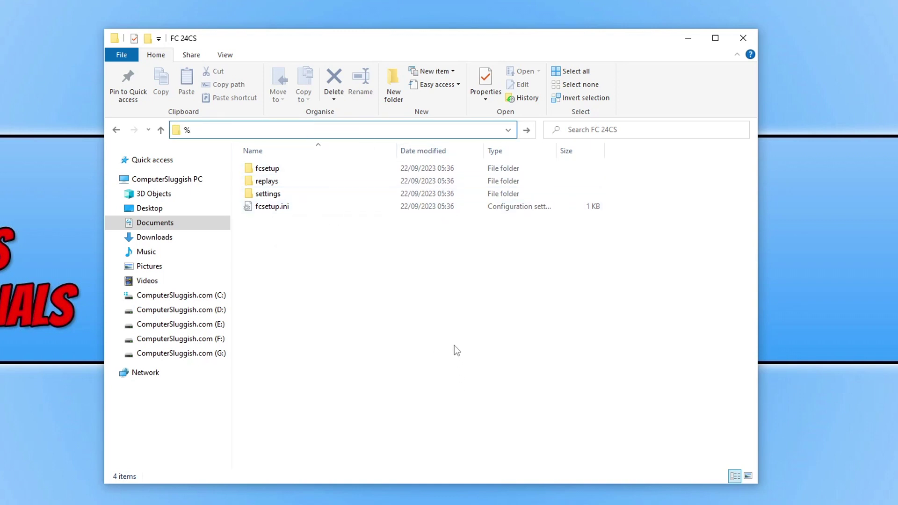
type("localappdata%")
key("Return")
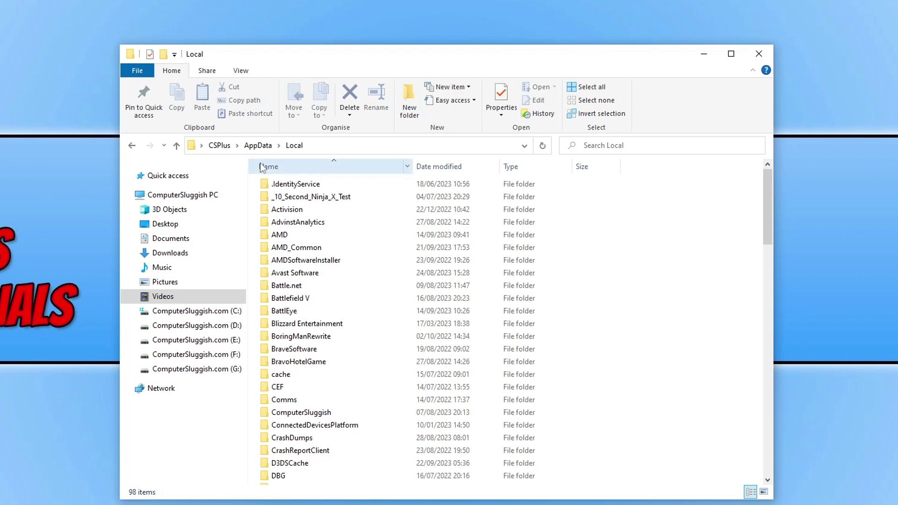
left_click(265, 146)
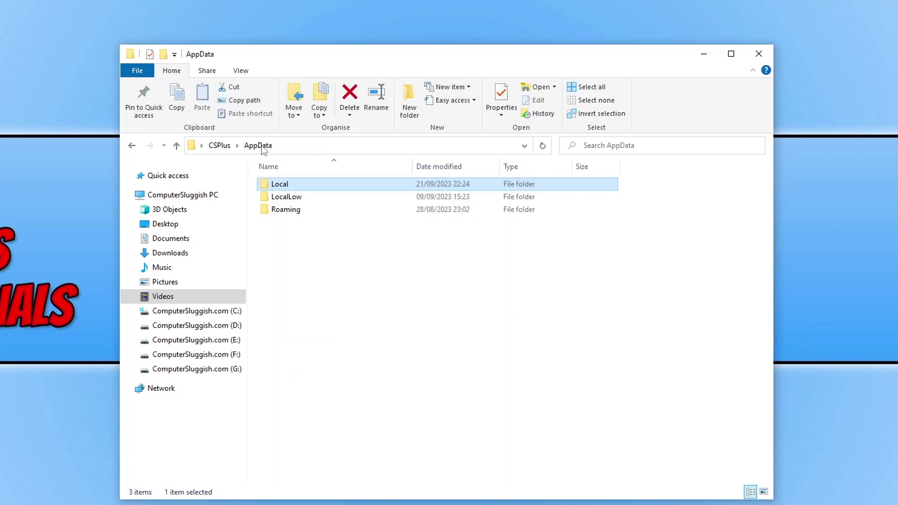
double_click(305, 212)
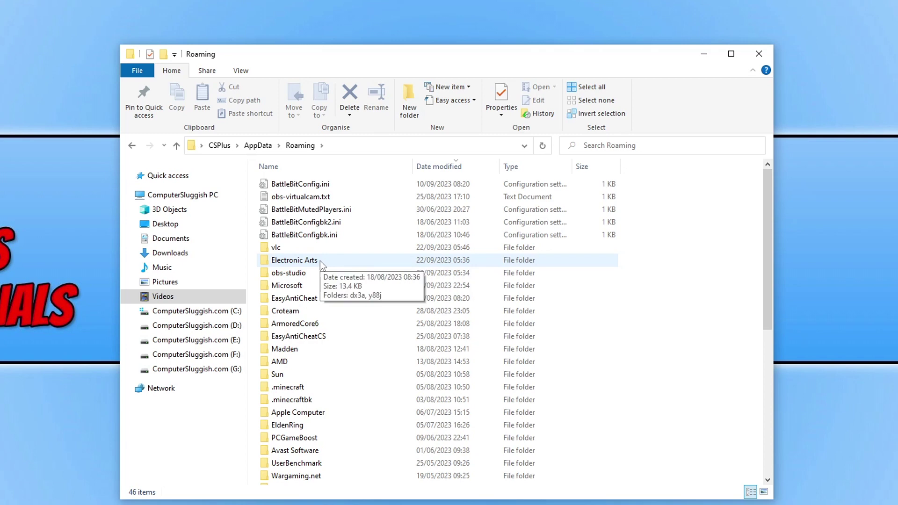
- Rename the Electronic Arts folder to Electronic ArtsCS
right_click(308, 257)
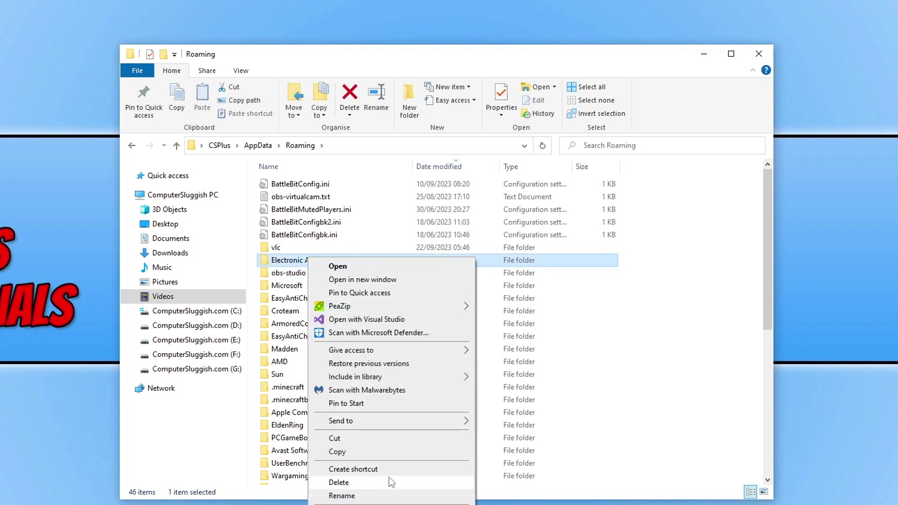
left_click(370, 495)
left_click(330, 263)
type("CS")
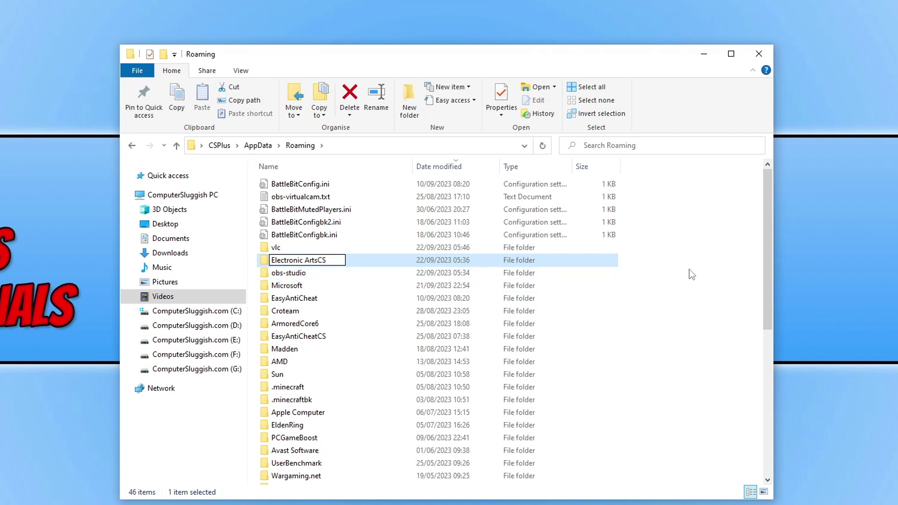
key("Return")
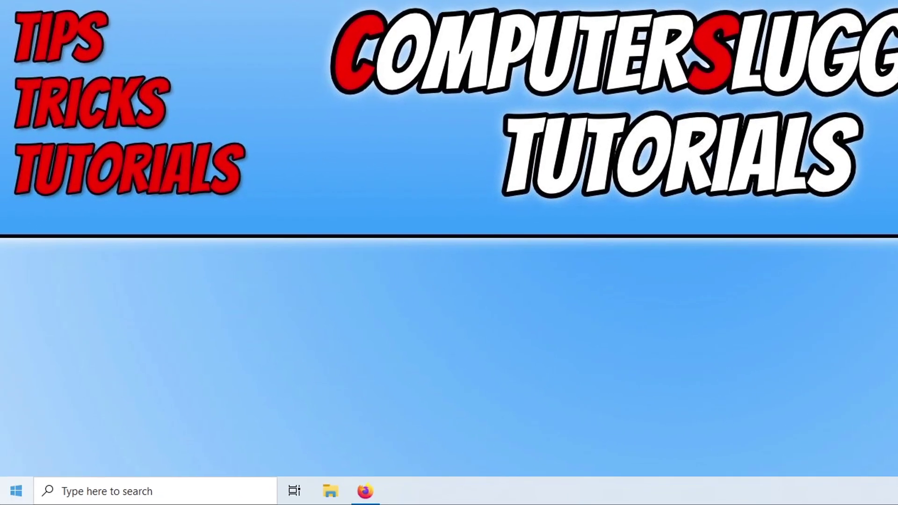
- Launch Task Manager from the Win+X menu and view processes on the Users tab
key("super+x")
left_click(19, 344)
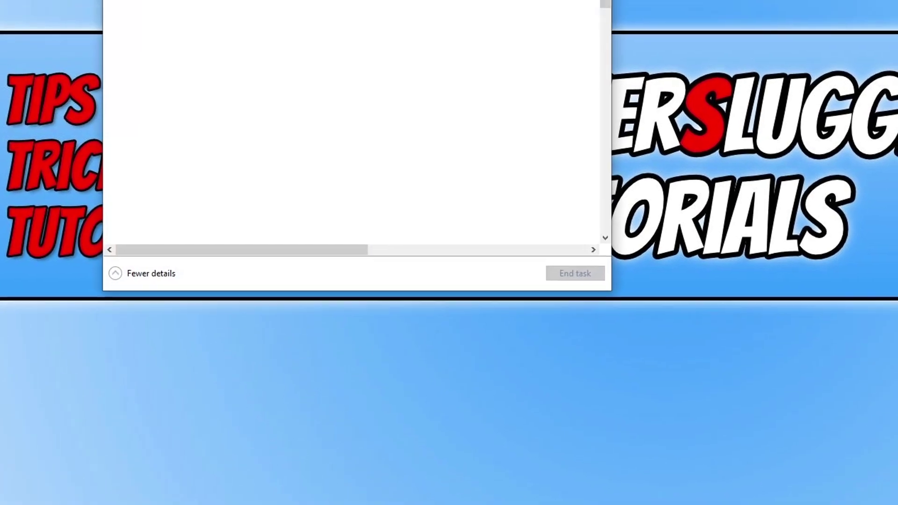
left_click(307, 0)
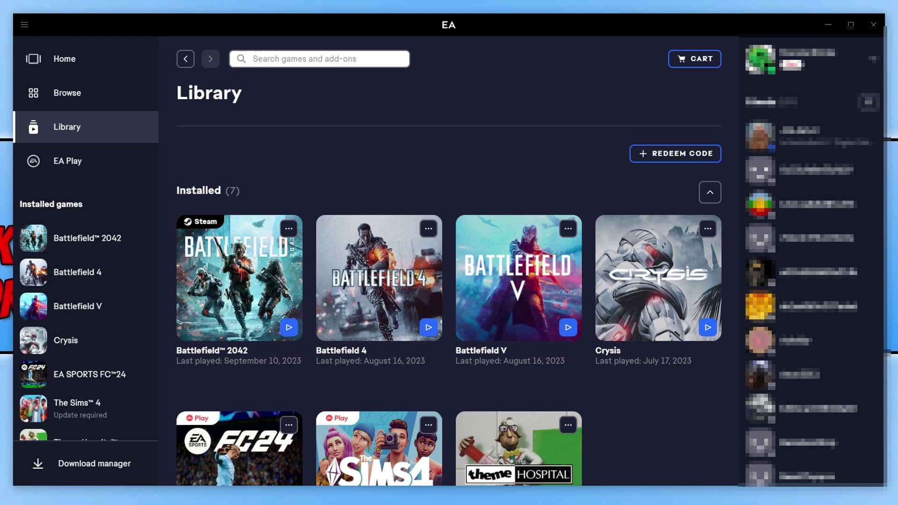
- Start a Repair of EA SPORTS FC24's game files, then minimize the EA app
scroll(588, 284, "down", 3)
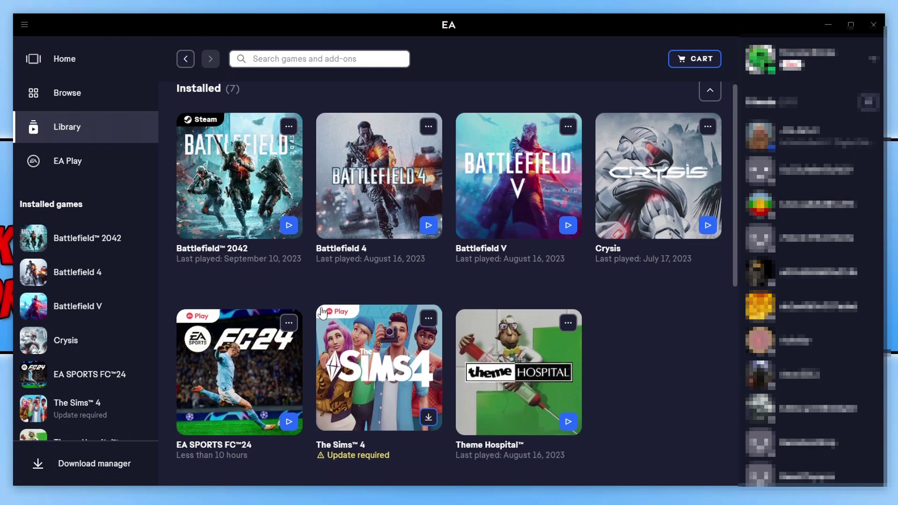
left_click(288, 322)
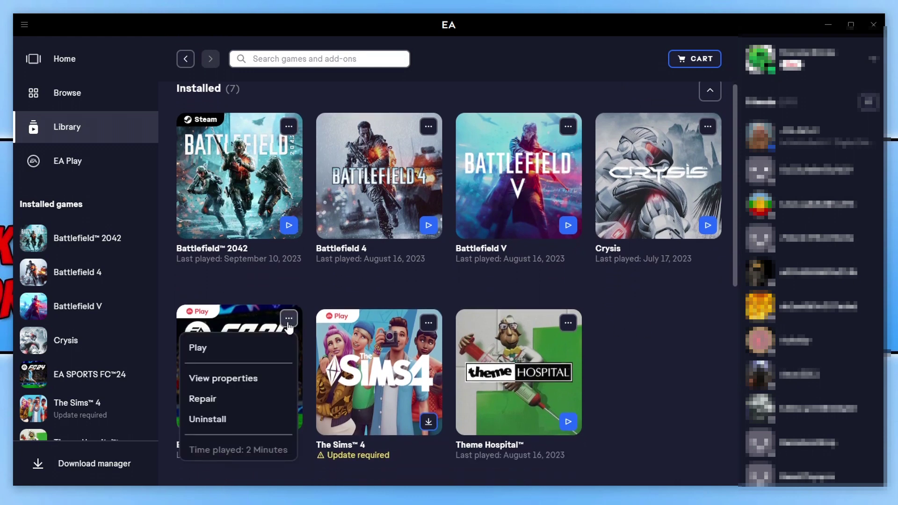
left_click(255, 399)
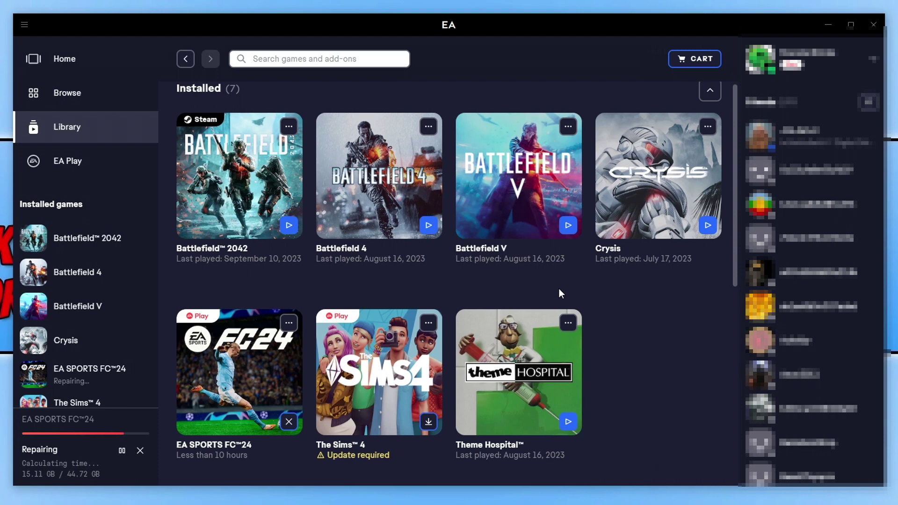
left_click(829, 26)
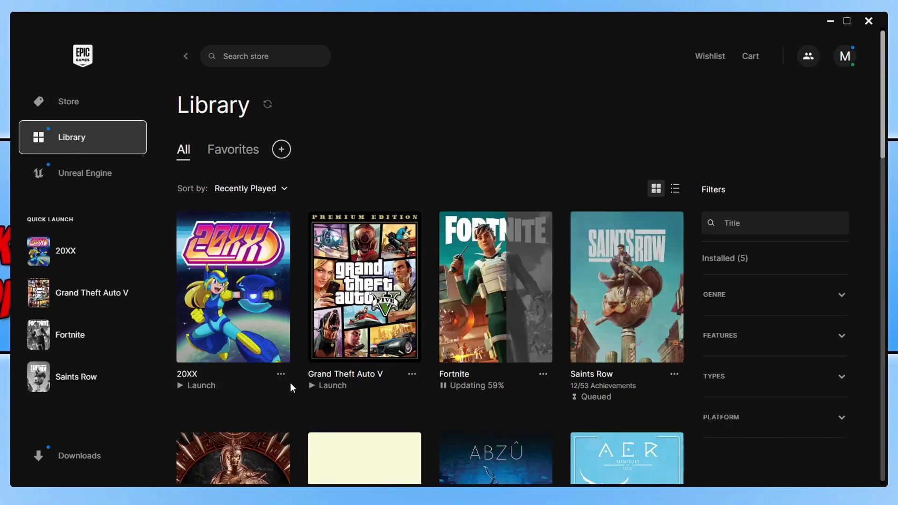
- Open the Manage settings for 20XX in the Epic Games Launcher library
left_click(281, 375)
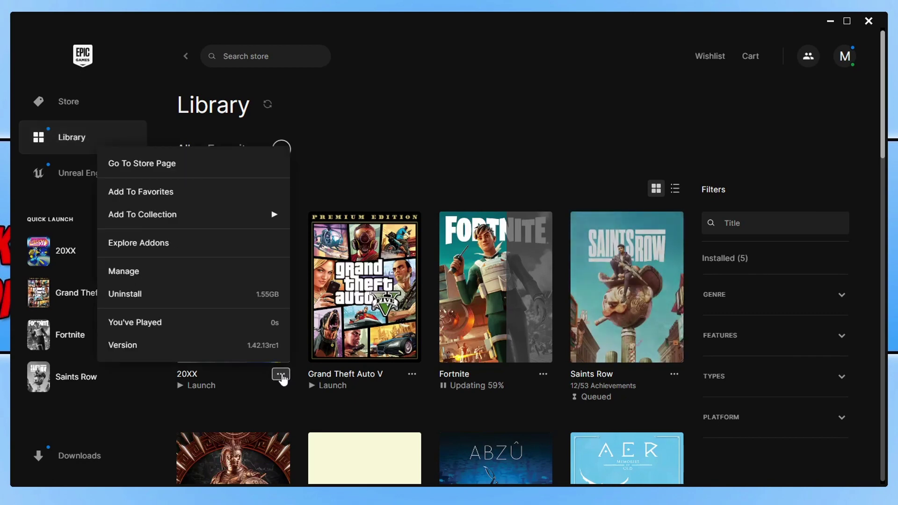
left_click(185, 272)
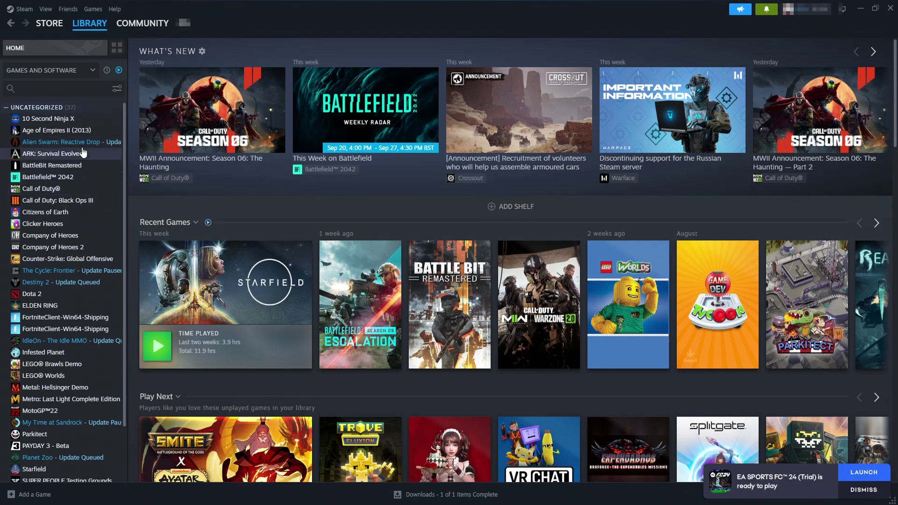
- Show the Installed Files page of 10 Second Ninja X's Steam properties
right_click(49, 120)
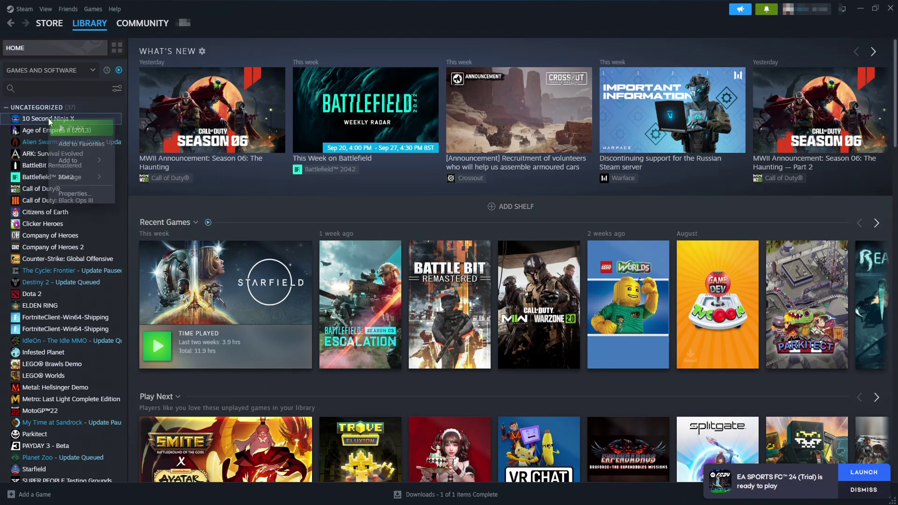
left_click(79, 194)
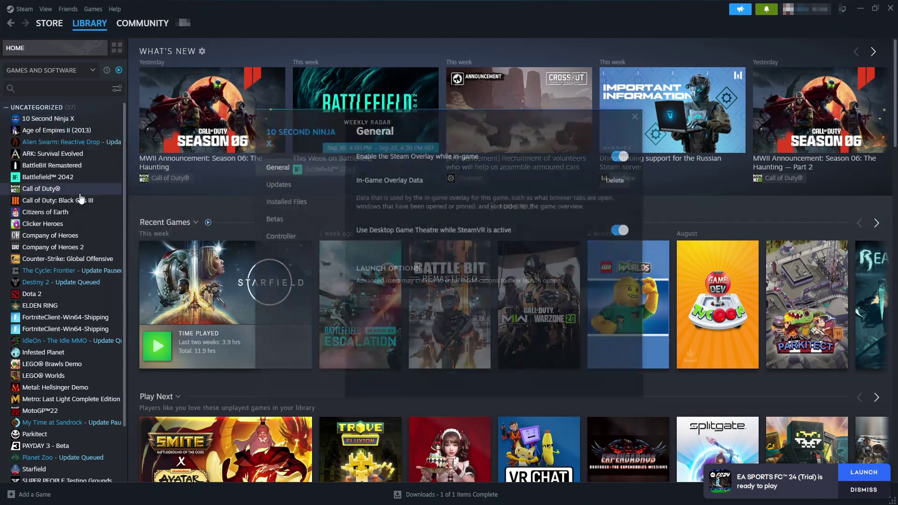
left_click(300, 204)
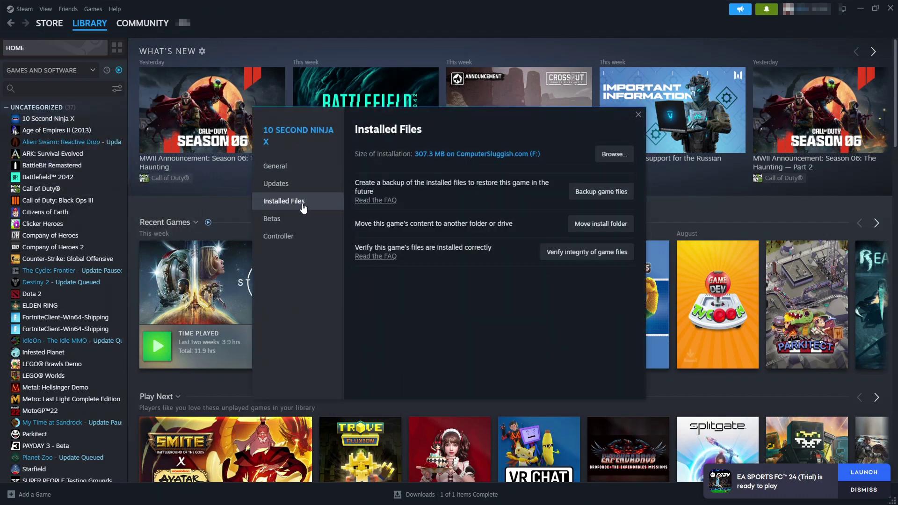